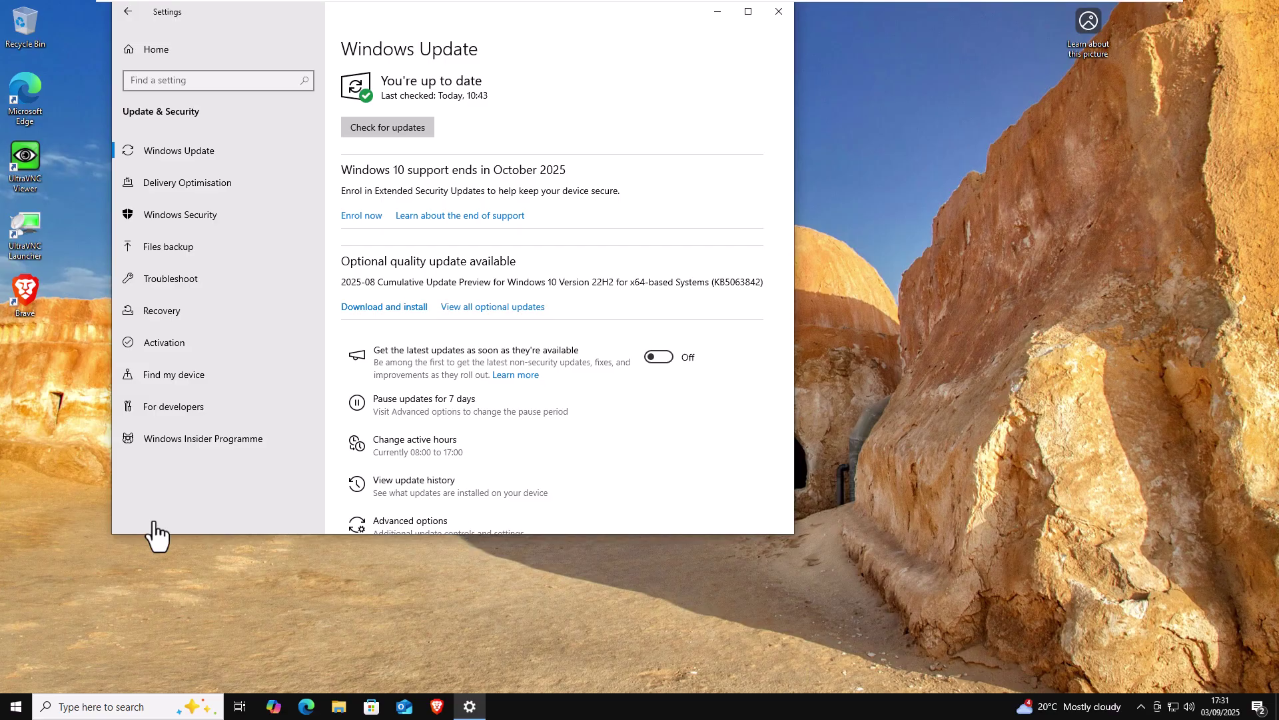
- Close Settings from Windows Update and relaunch it from Start on the home page
{"action": "left_click", "coordinate": [135, 50]}
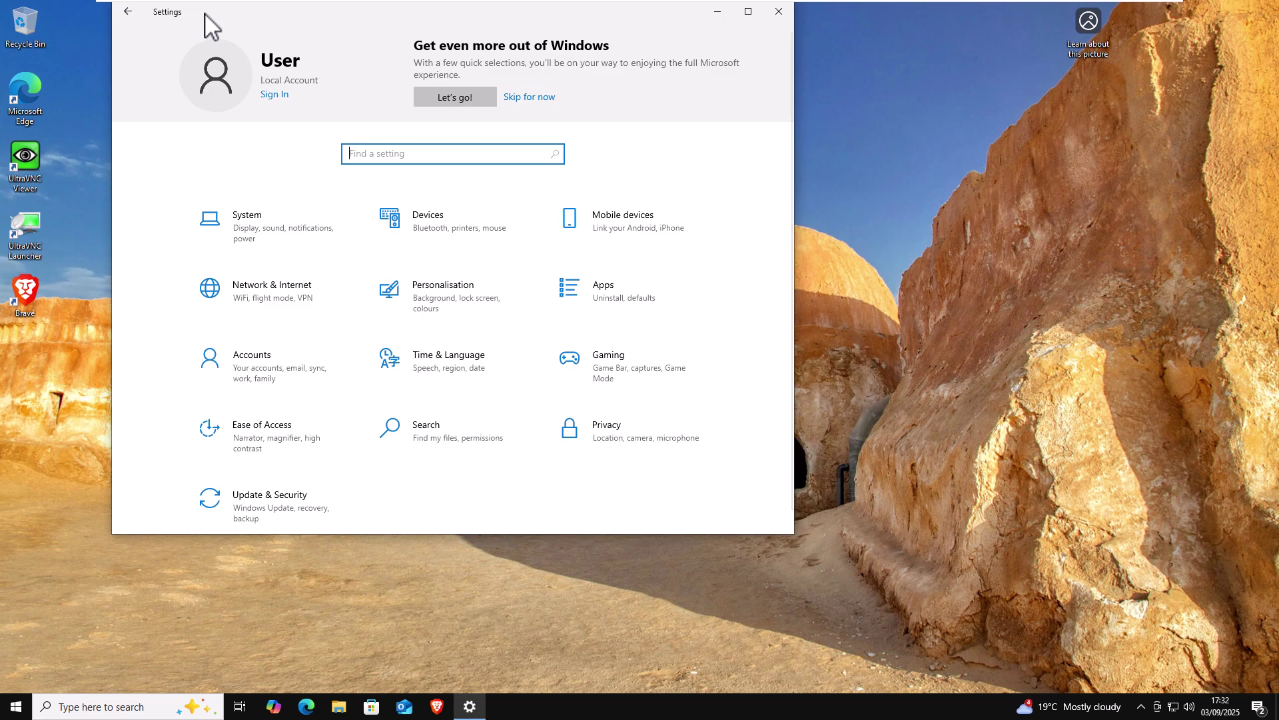
{"action": "left_click", "coordinate": [128, 11]}
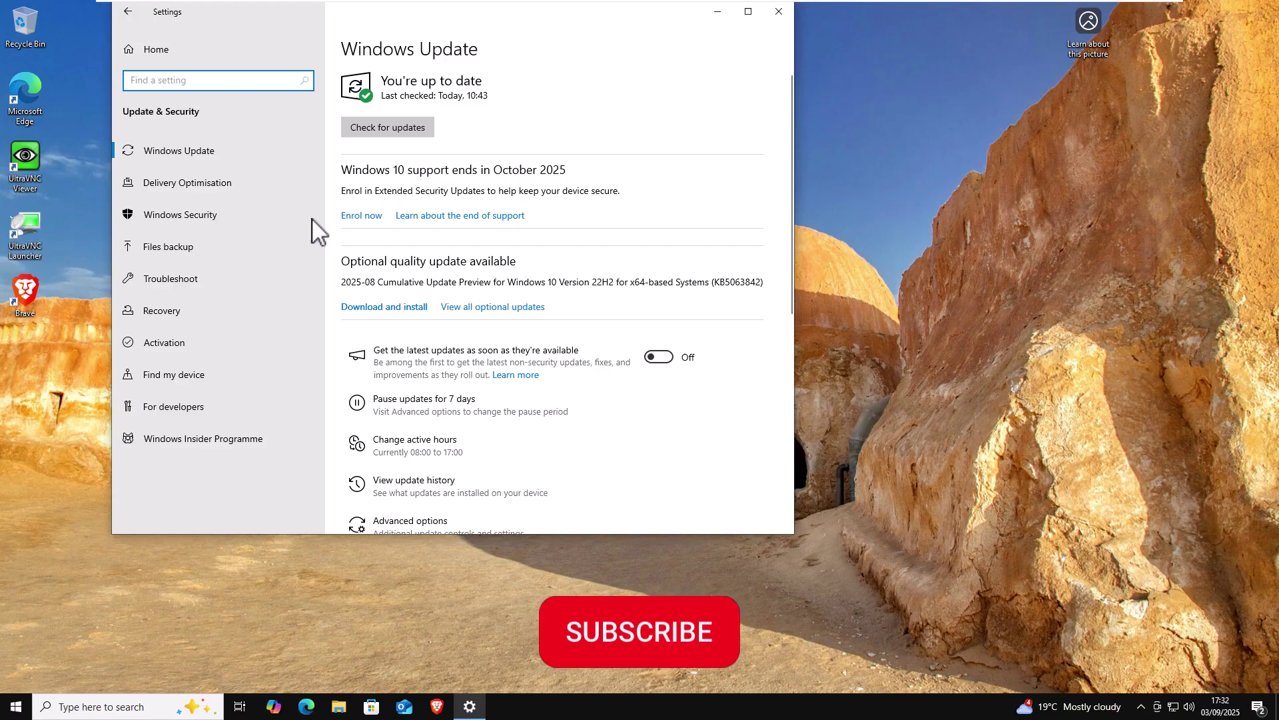
{"action": "left_click", "coordinate": [779, 11]}
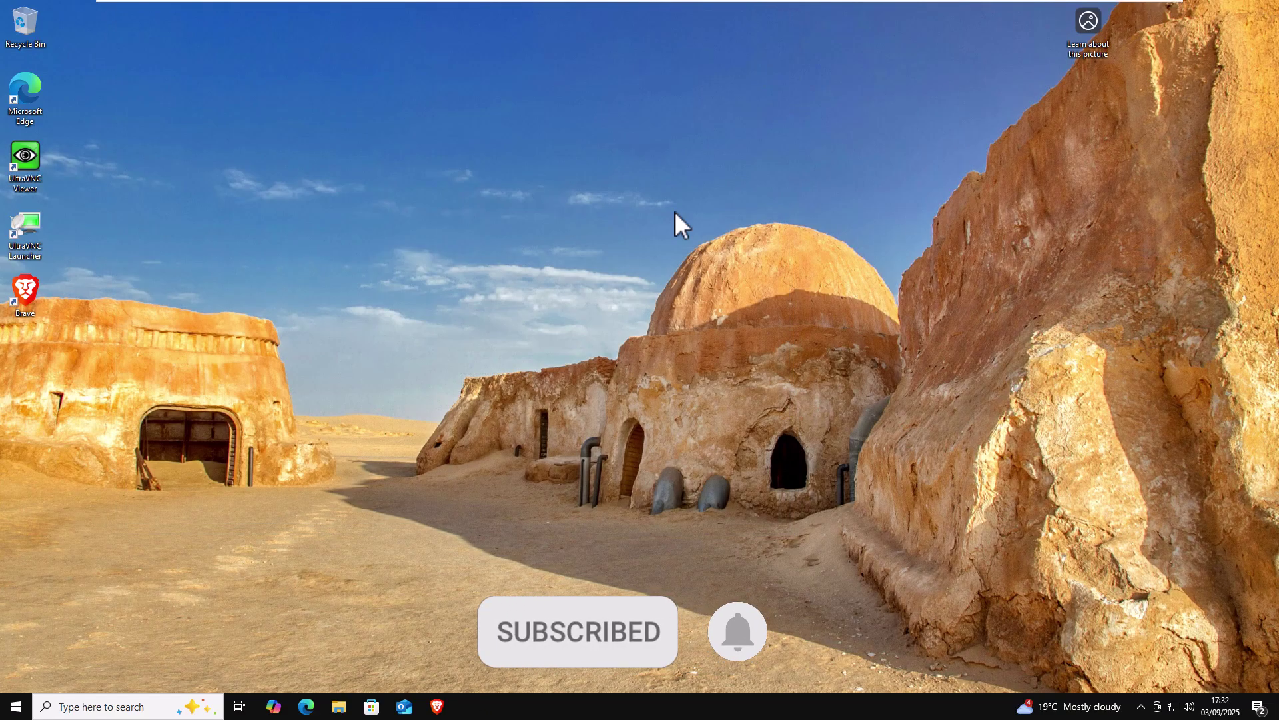
{"action": "left_click", "coordinate": [17, 707]}
{"action": "left_click", "coordinate": [25, 638]}
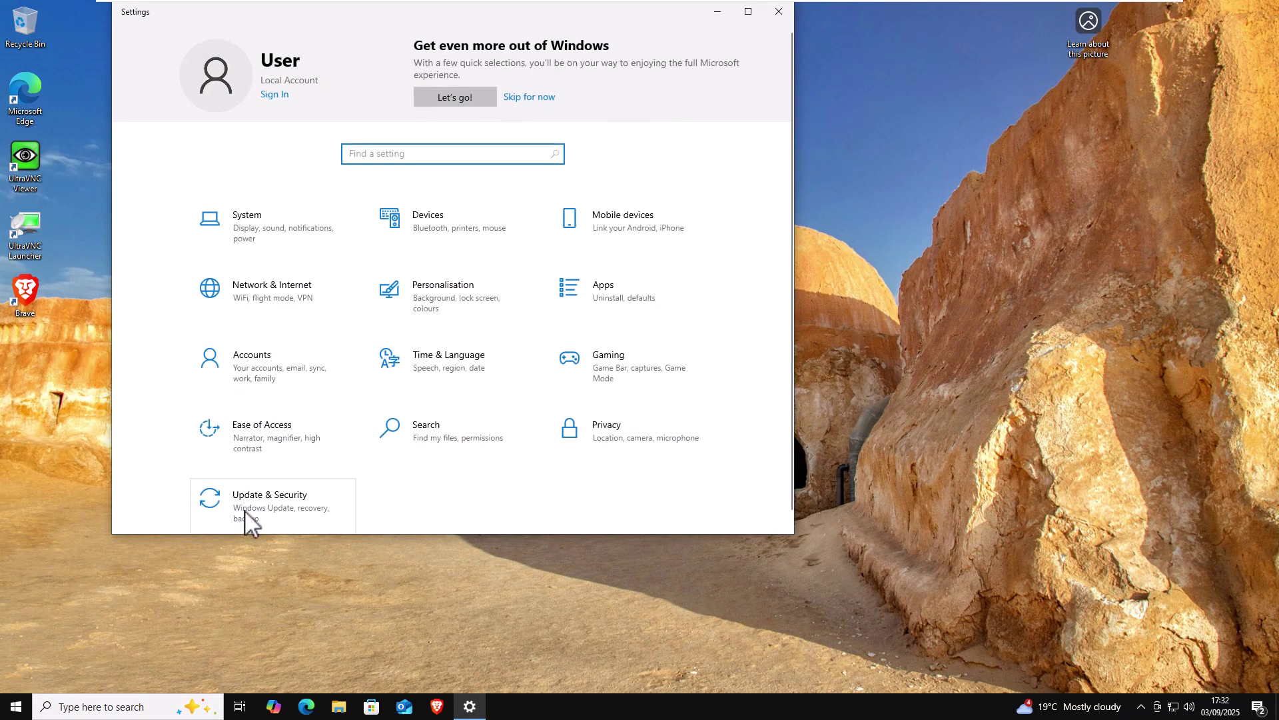
- Open Update & Security to show Windows Update and its end-of-support notice
{"action": "left_click", "coordinate": [245, 510]}
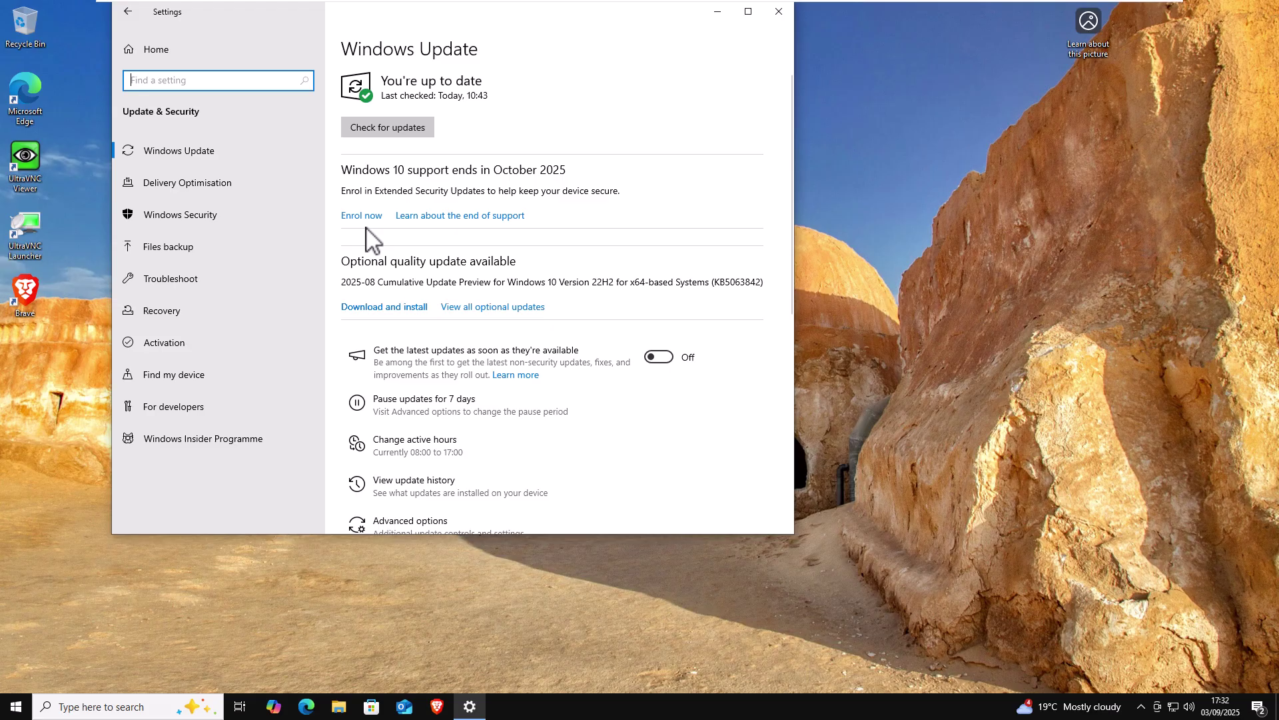
- Choose 'Enrol now' under 'Windows 10 support ends in October 2025'
{"action": "left_click", "coordinate": [371, 216]}
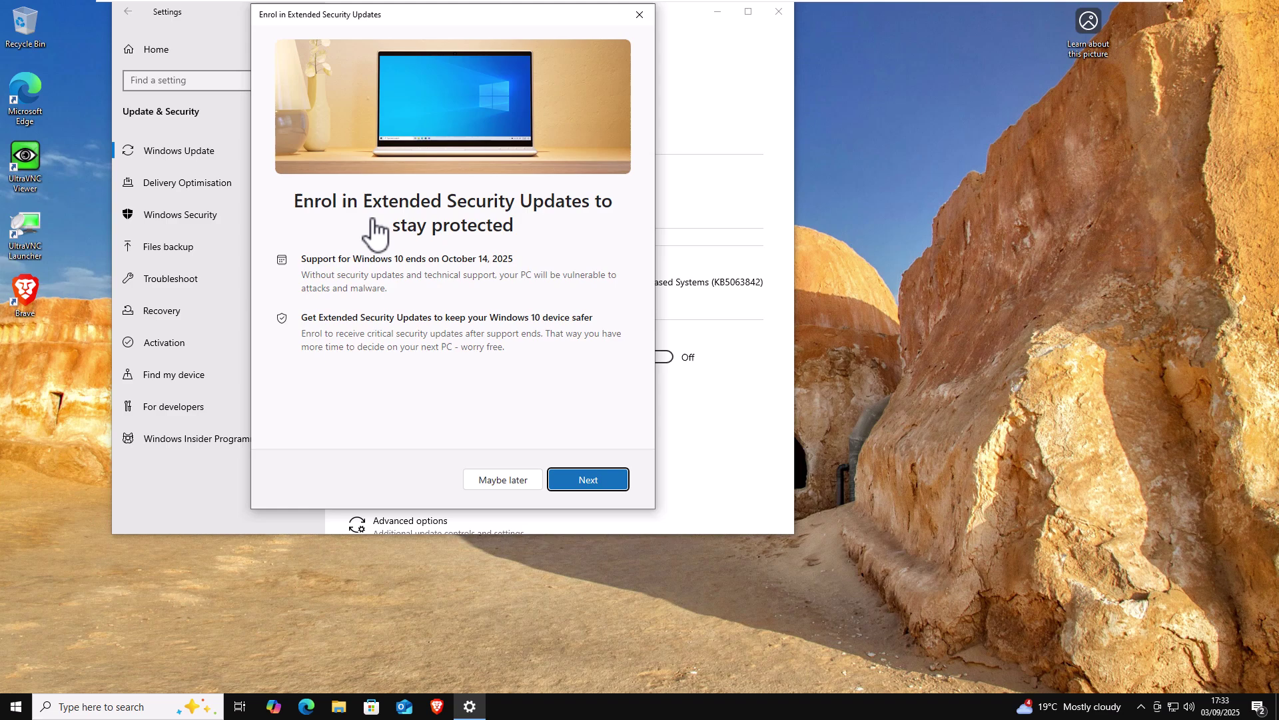
- Enter the Microsoft account e-mail address and choose to sign in with the password
{"action": "left_click", "coordinate": [610, 482]}
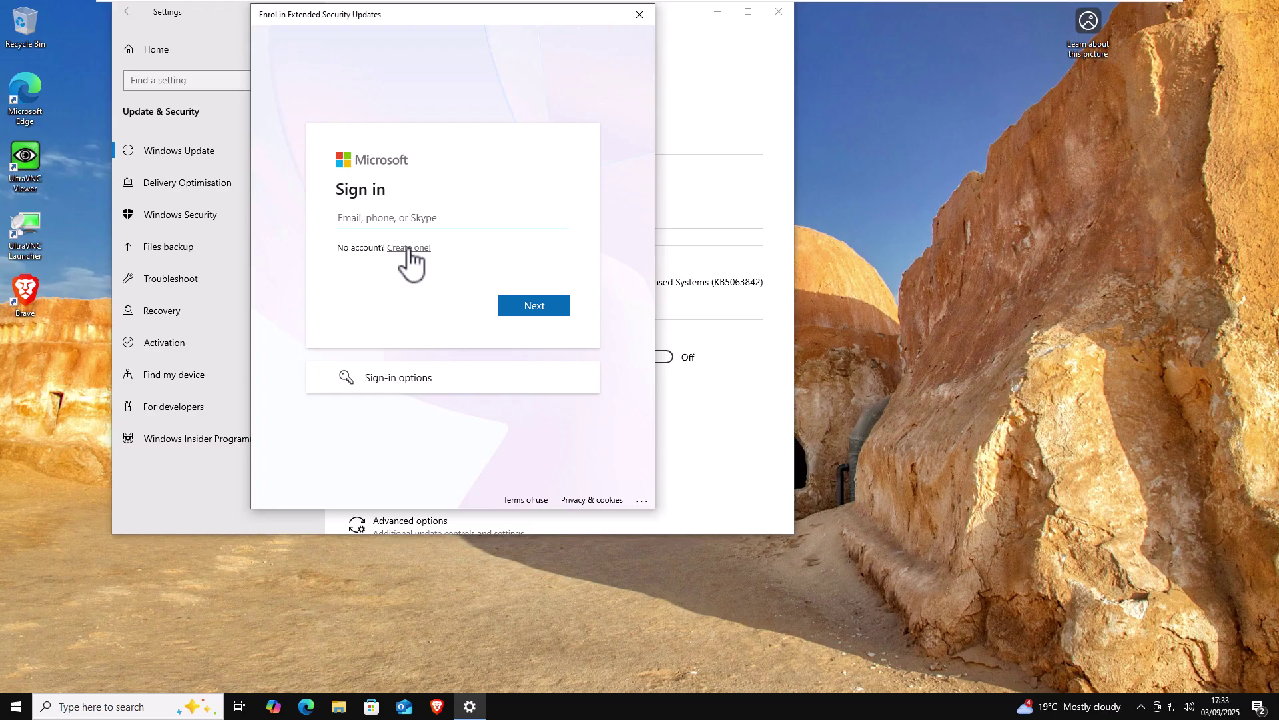
{"action": "key", "text": "ctrl+v"}
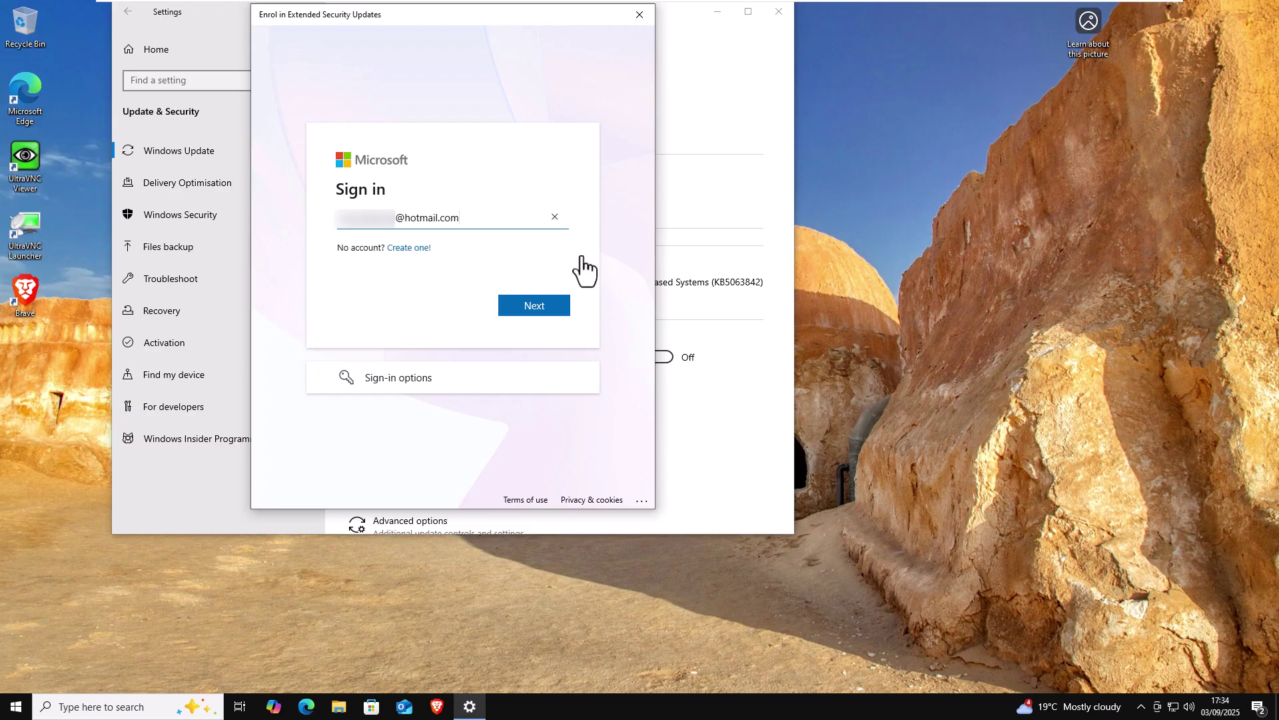
{"action": "left_click", "coordinate": [533, 307]}
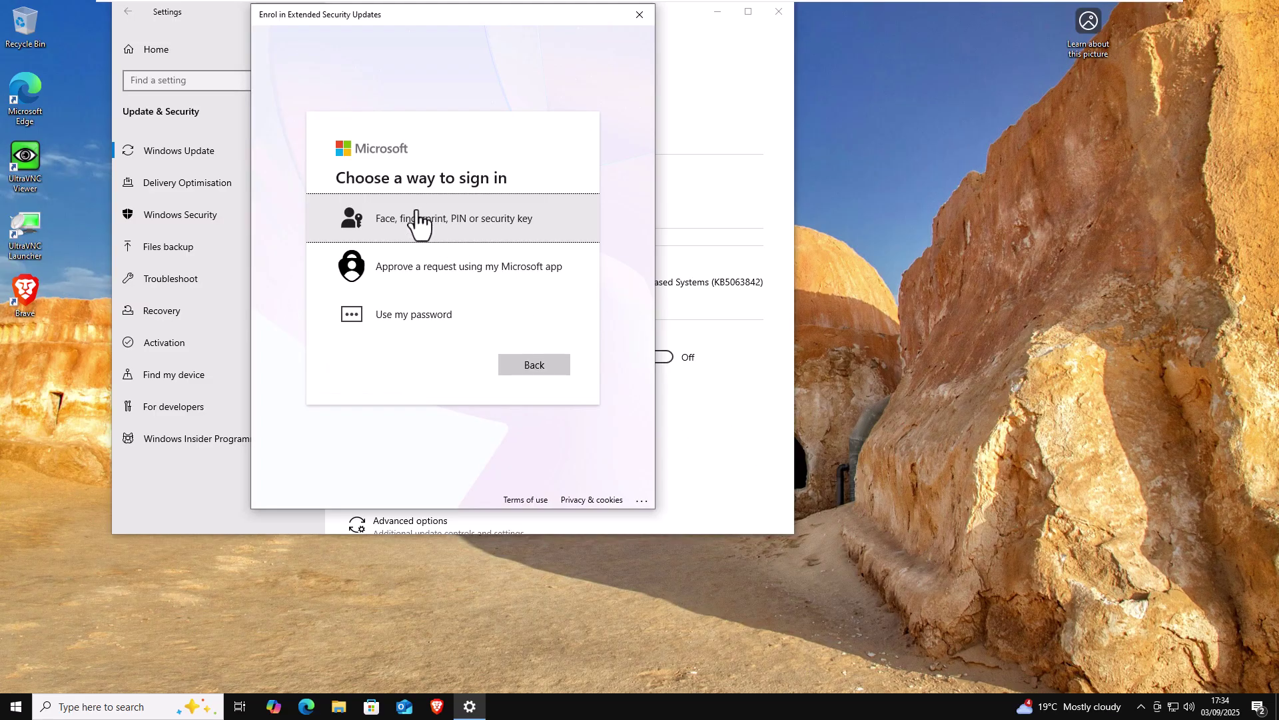
{"action": "left_click", "coordinate": [407, 315]}
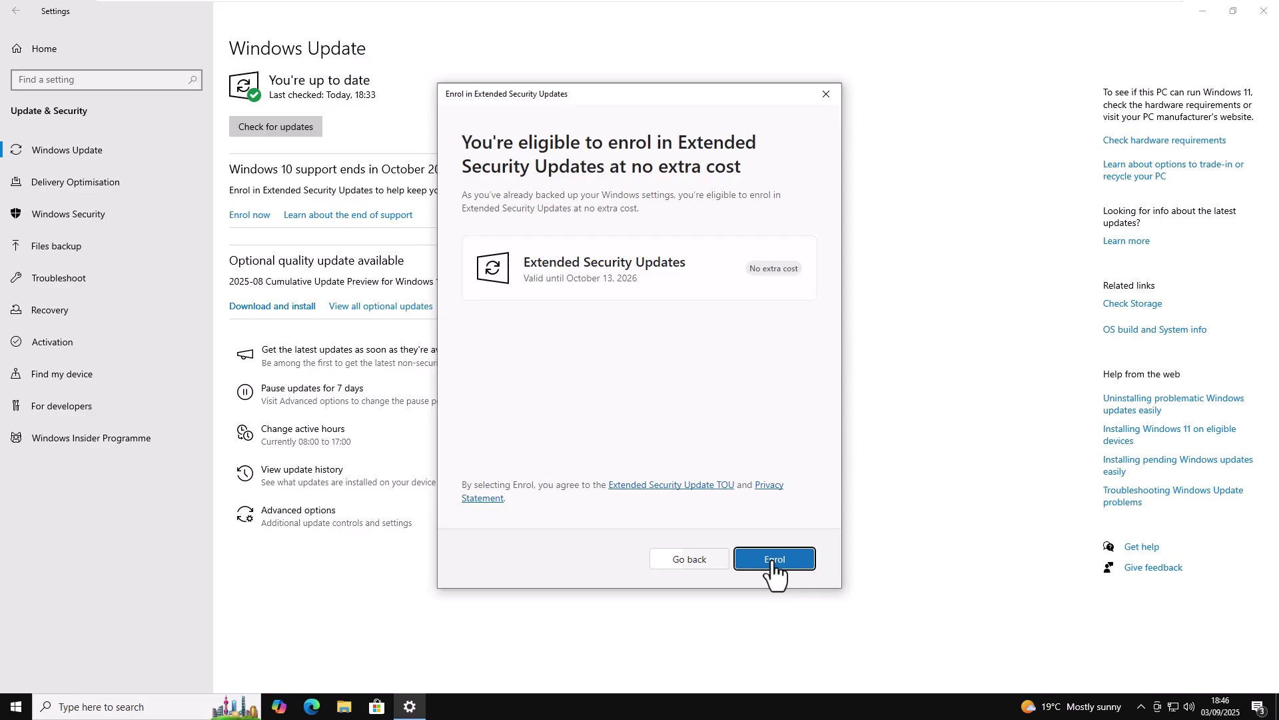
- Sign in, keep the free 'Back up your PC Settings' option, and enrol through October 13, 2026
{"action": "left_click", "coordinate": [773, 563]}
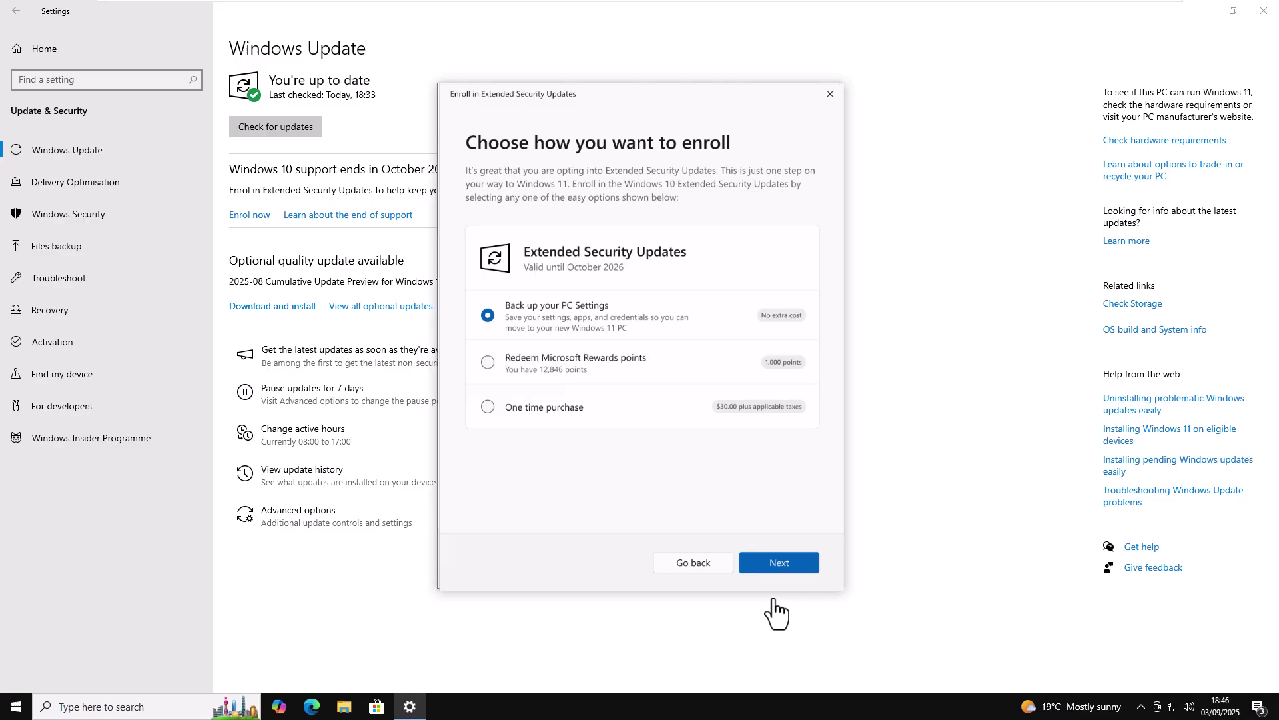
{"action": "left_click", "coordinate": [777, 563]}
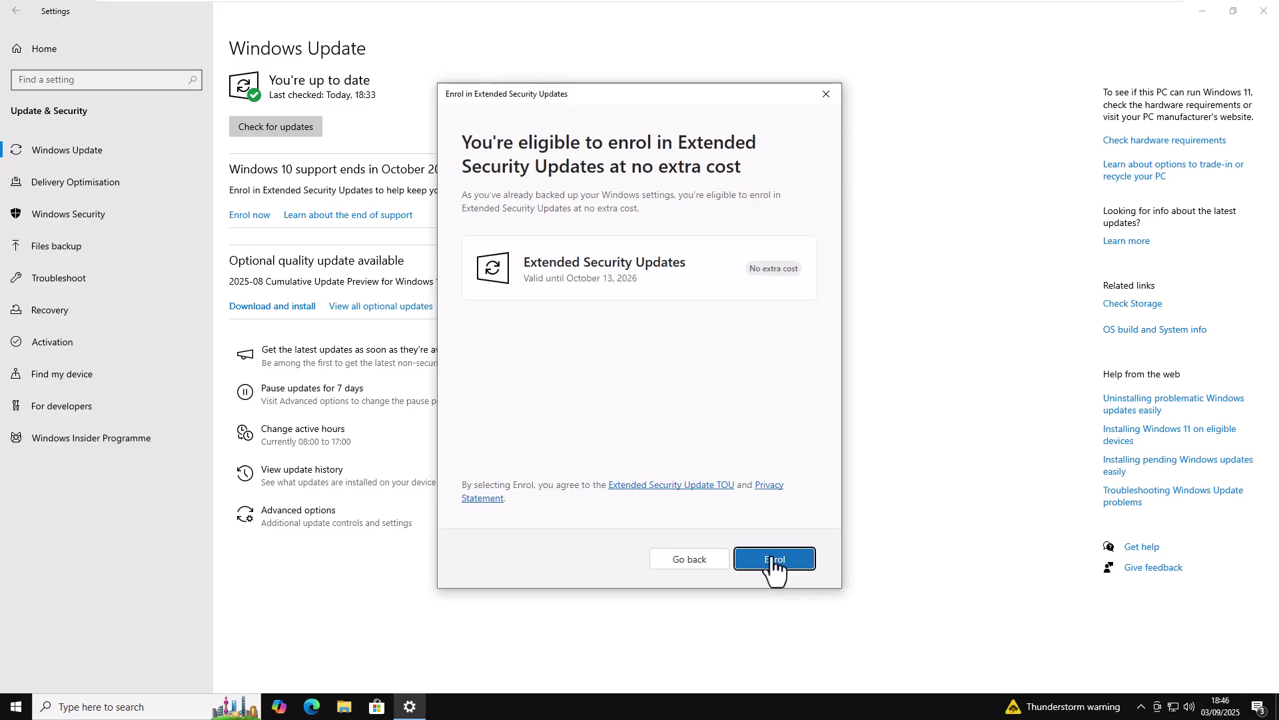
{"action": "left_click", "coordinate": [775, 562]}
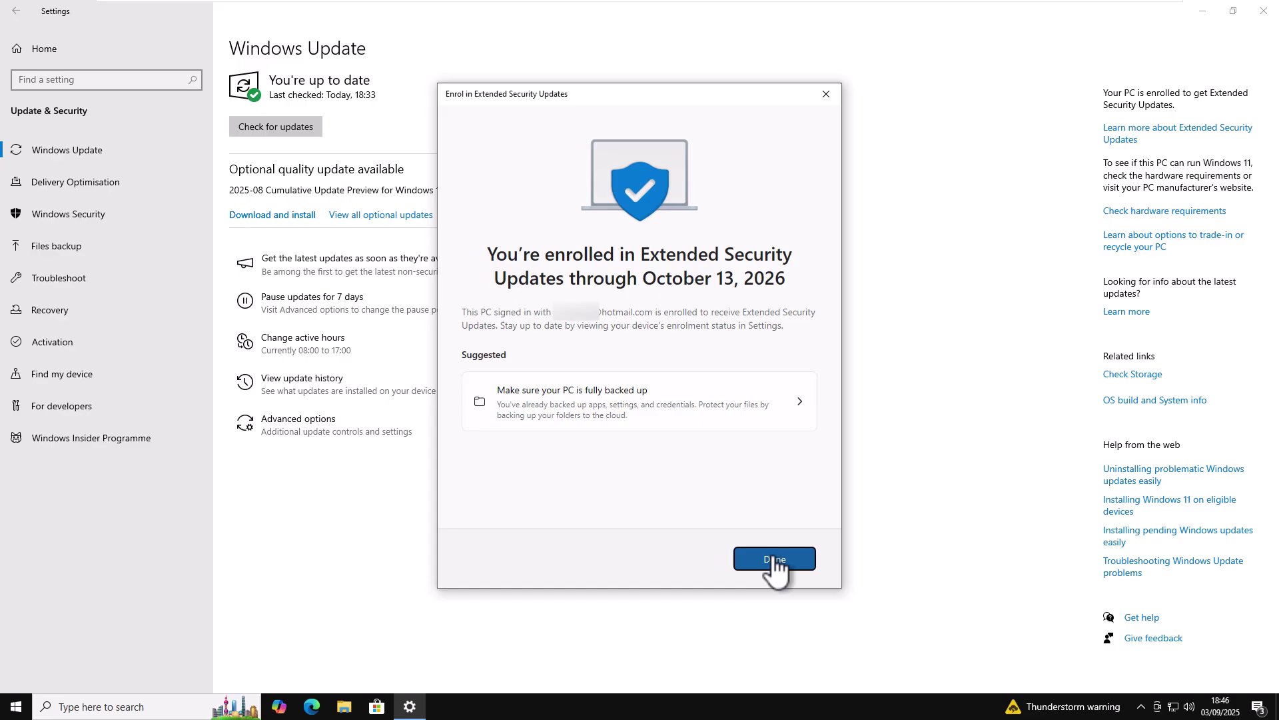
- Close the enrolment confirmation with Done, back on Windows Update
{"action": "left_click", "coordinate": [775, 560]}
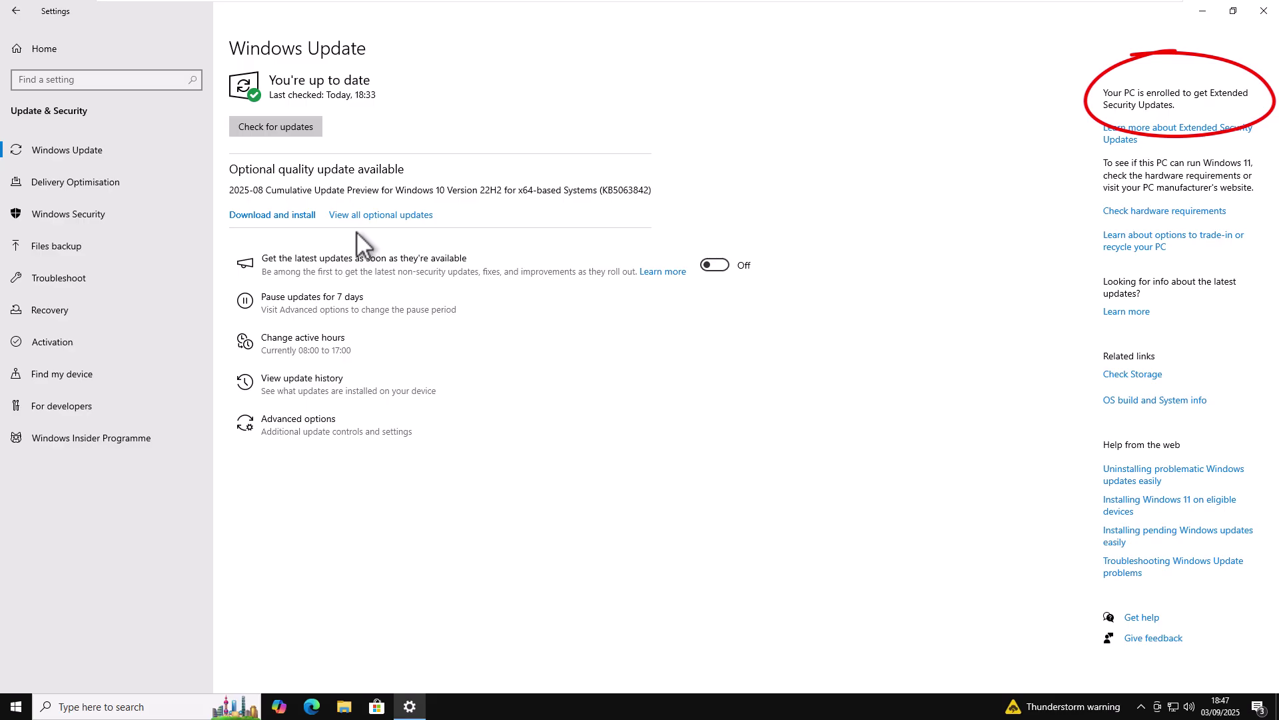
- In Accounts, stop signing in to Microsoft apps automatically and switch to a local account
{"action": "left_click", "coordinate": [54, 48]}
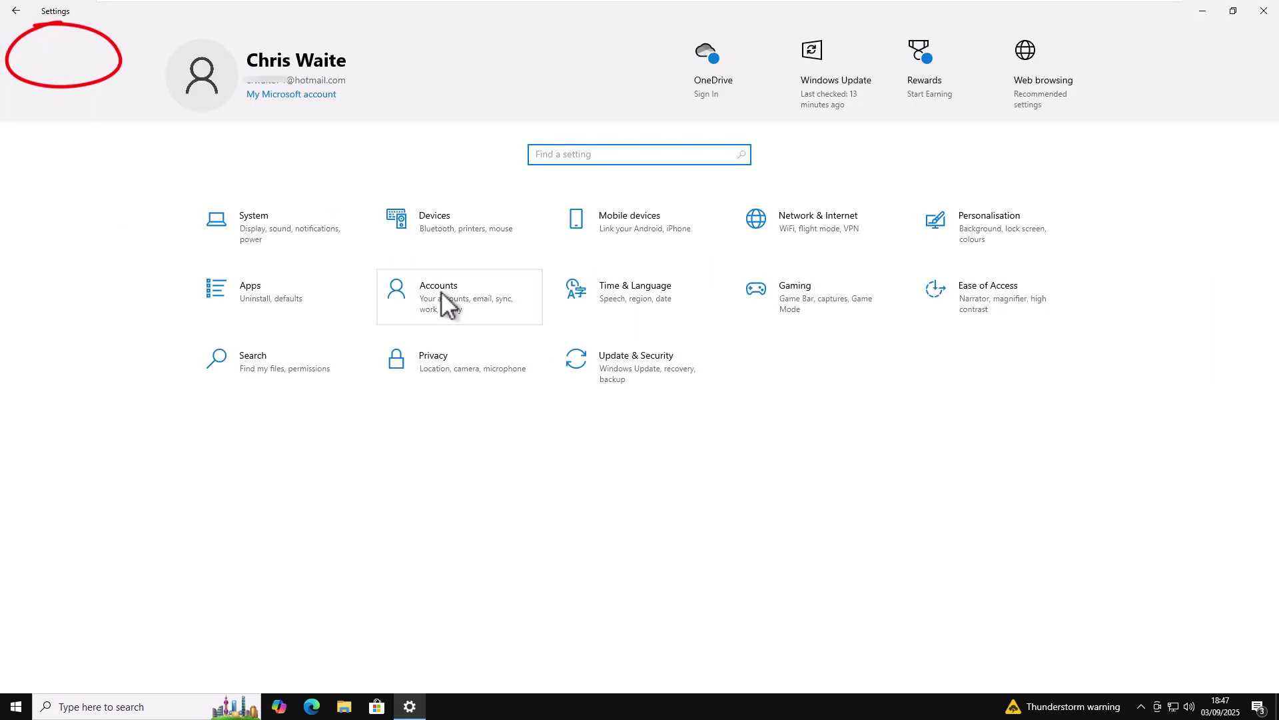
{"action": "left_click", "coordinate": [514, 298]}
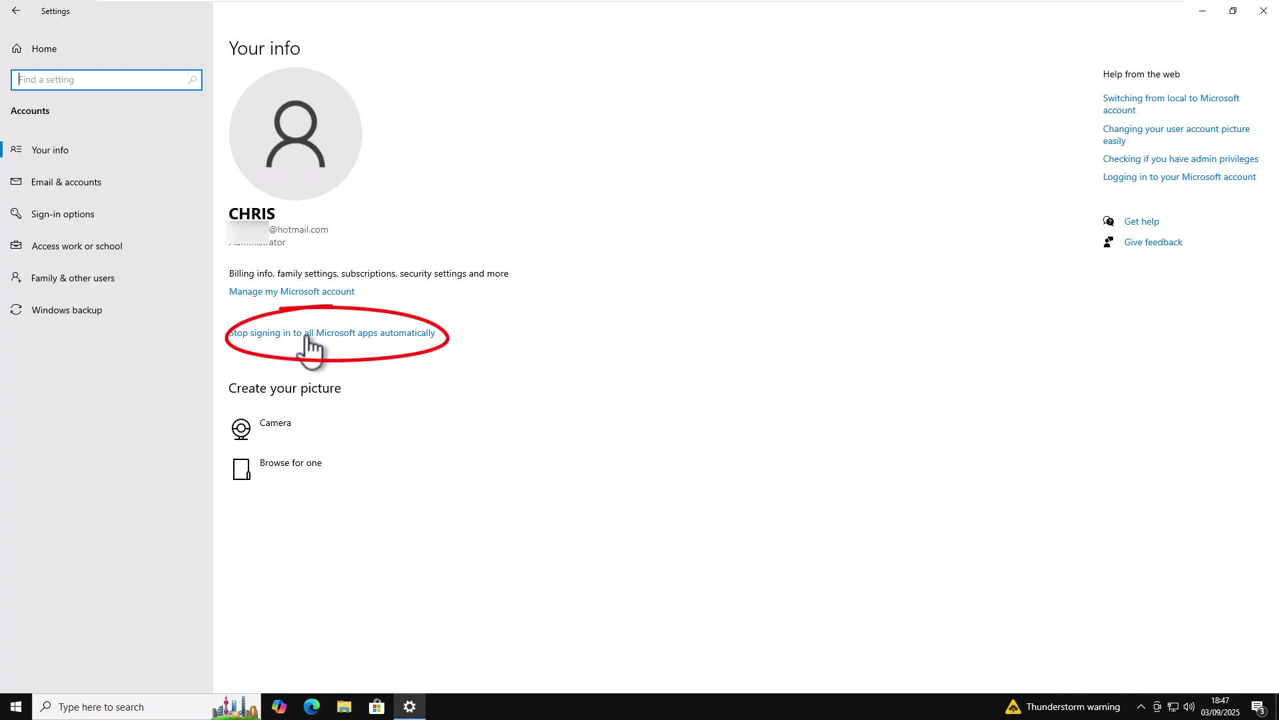
{"action": "left_click", "coordinate": [311, 335]}
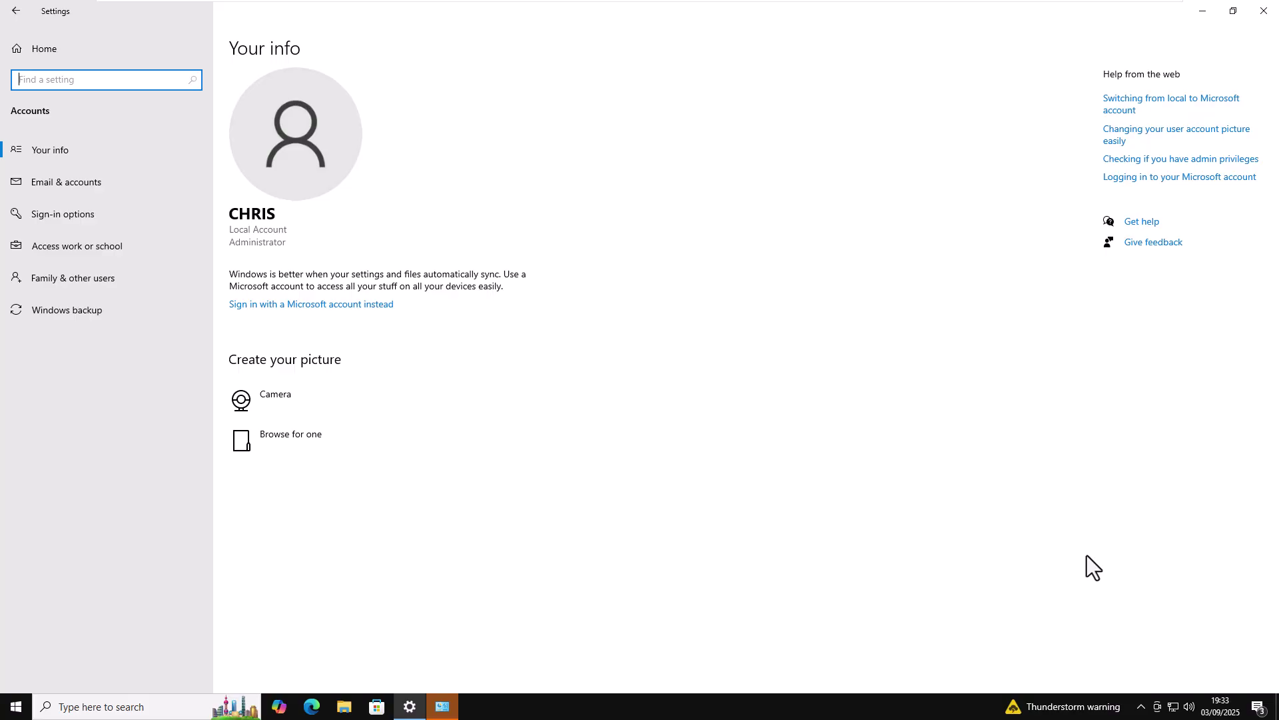
- Search 'backup' and switch 'Get quick access to apps' Off in Windows backup
{"action": "left_click", "coordinate": [61, 54]}
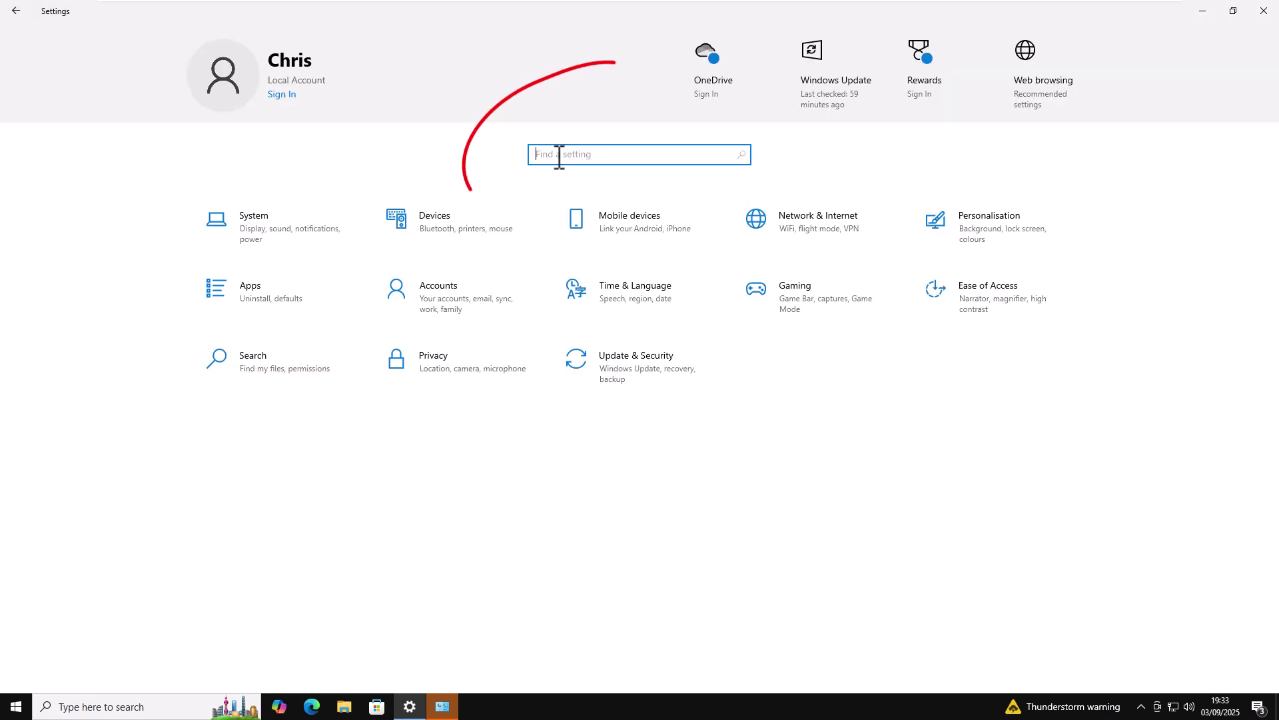
{"action": "type", "text": "backup"}
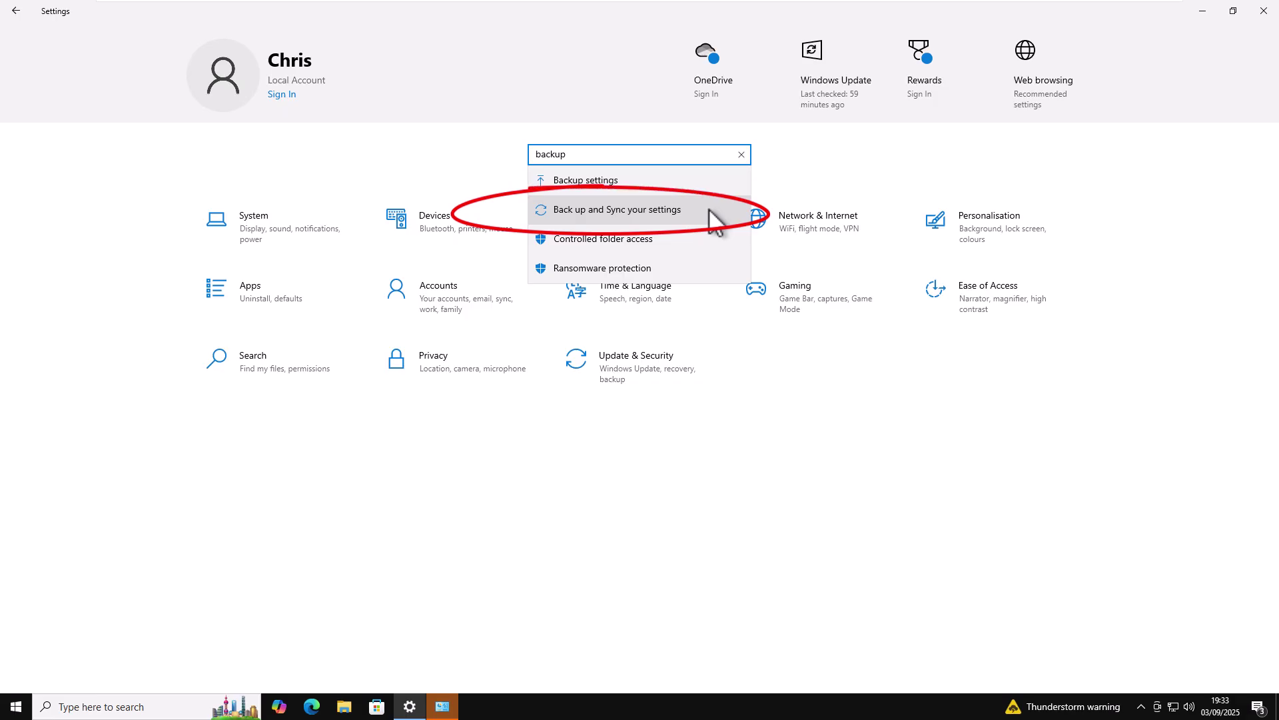
{"action": "left_click", "coordinate": [686, 214]}
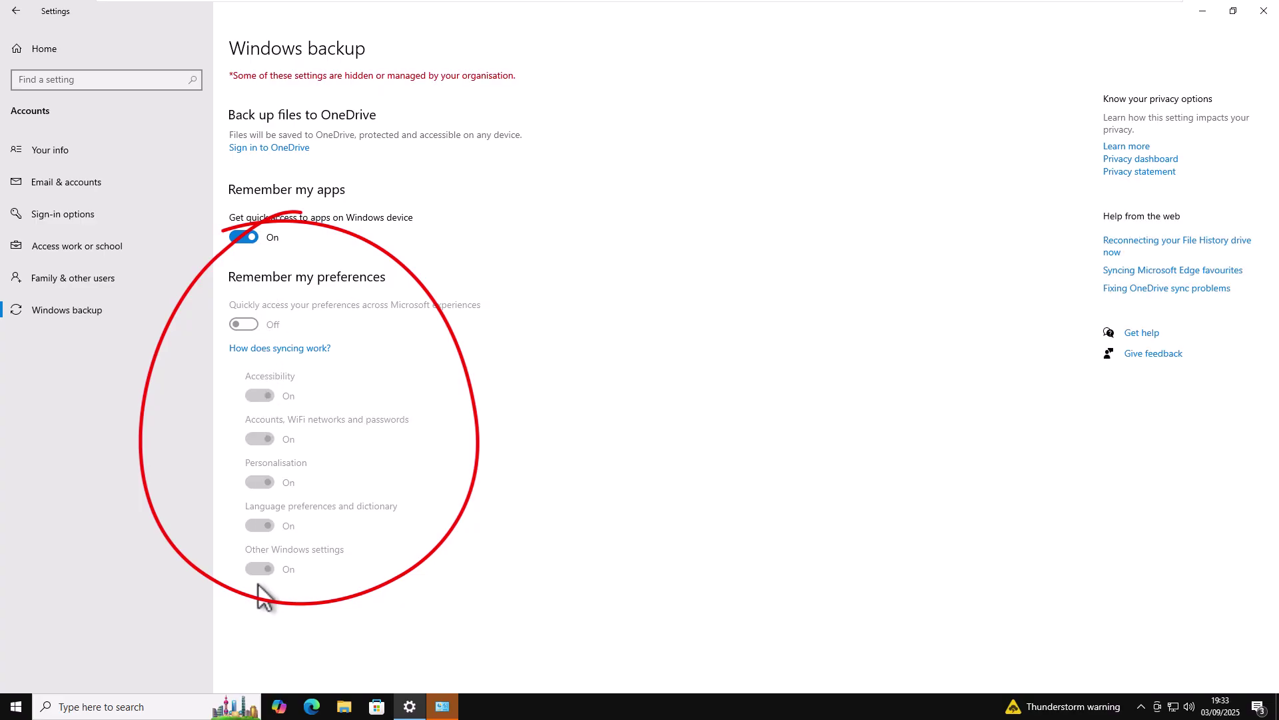
{"action": "left_click", "coordinate": [240, 237]}
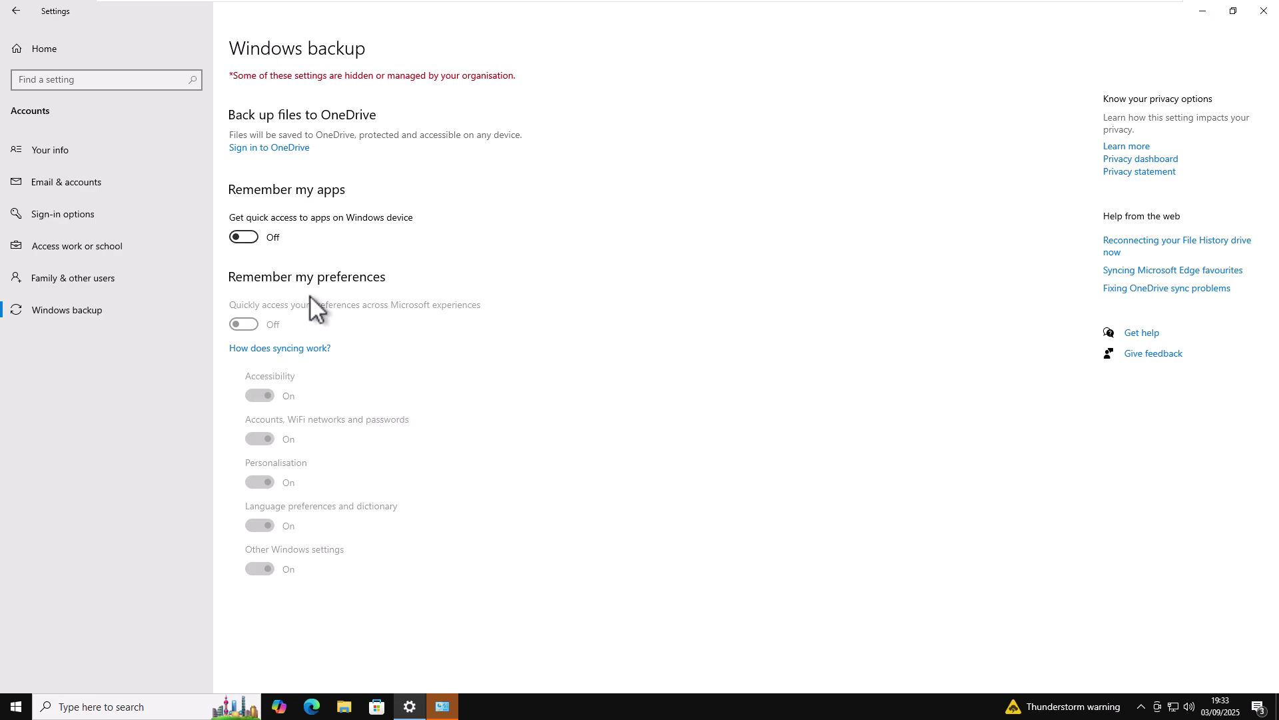
- Reopen Windows Update from Home to confirm the Extended Security Updates enrolment
{"action": "left_click", "coordinate": [34, 50]}
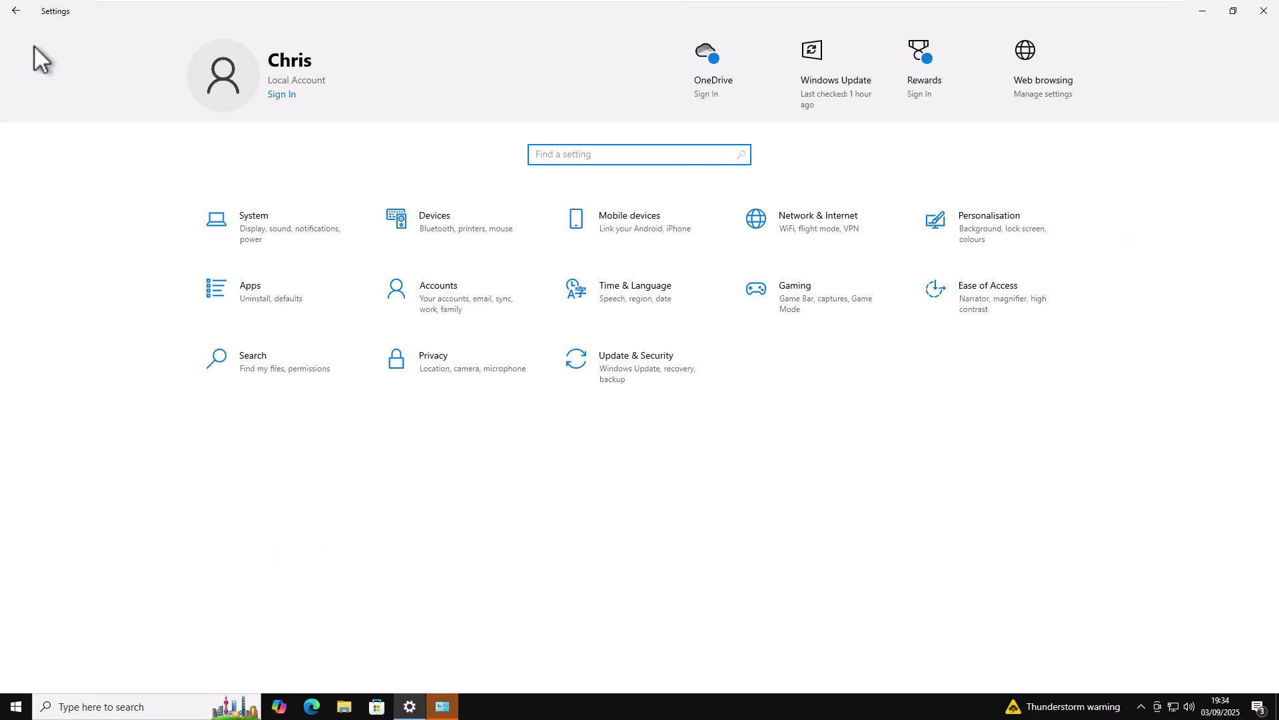
{"action": "left_click", "coordinate": [605, 362]}
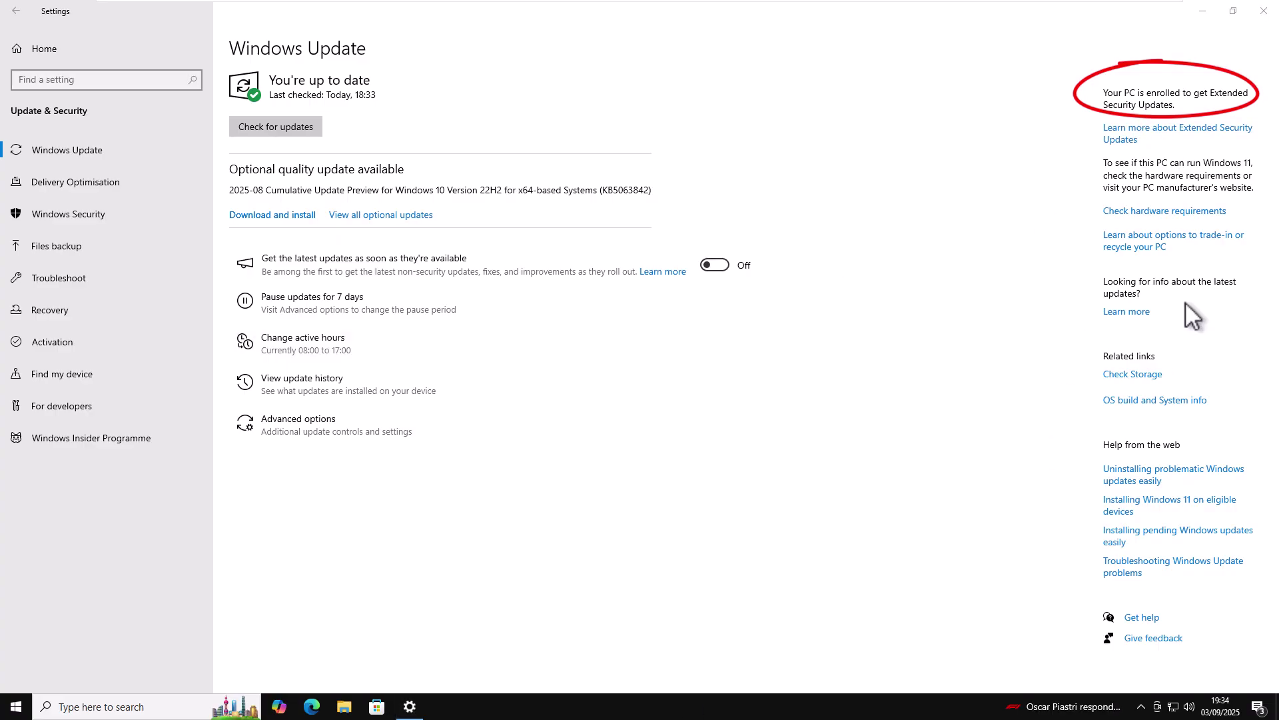
- Close Settings and restart the PC from the Start menu's power options
{"action": "left_click", "coordinate": [1265, 11]}
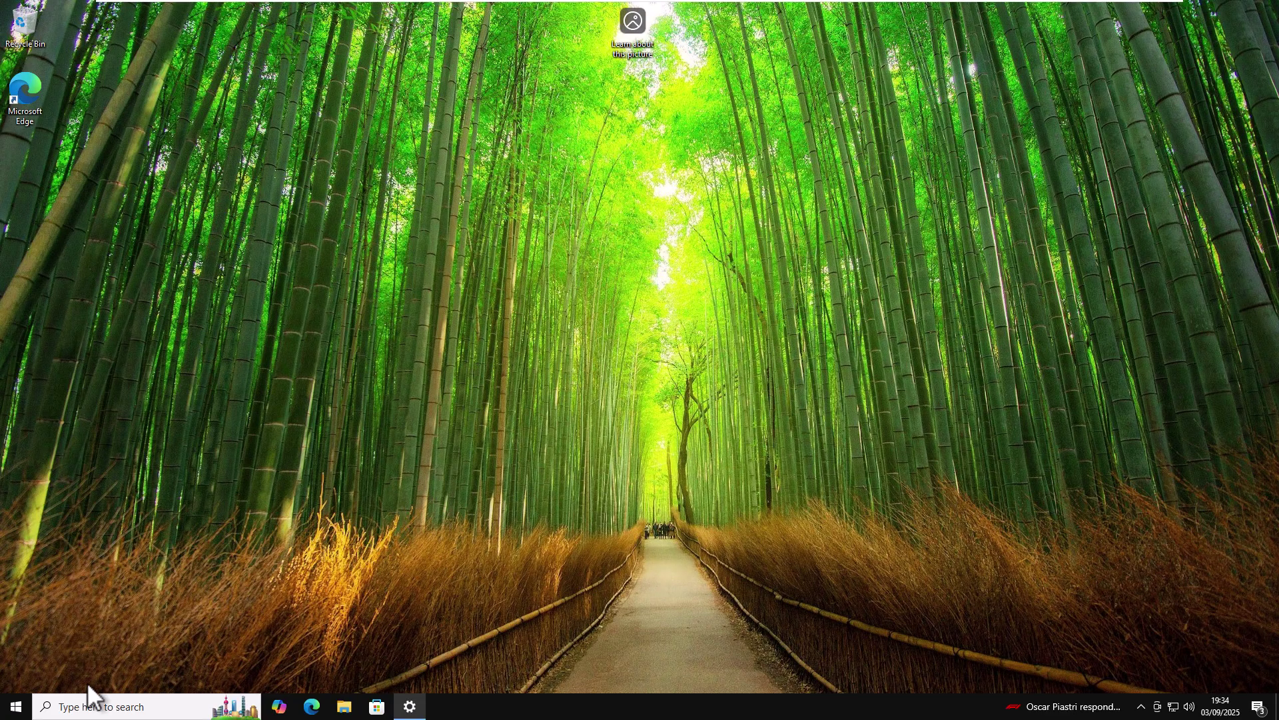
{"action": "left_click", "coordinate": [14, 706]}
{"action": "left_click", "coordinate": [16, 677]}
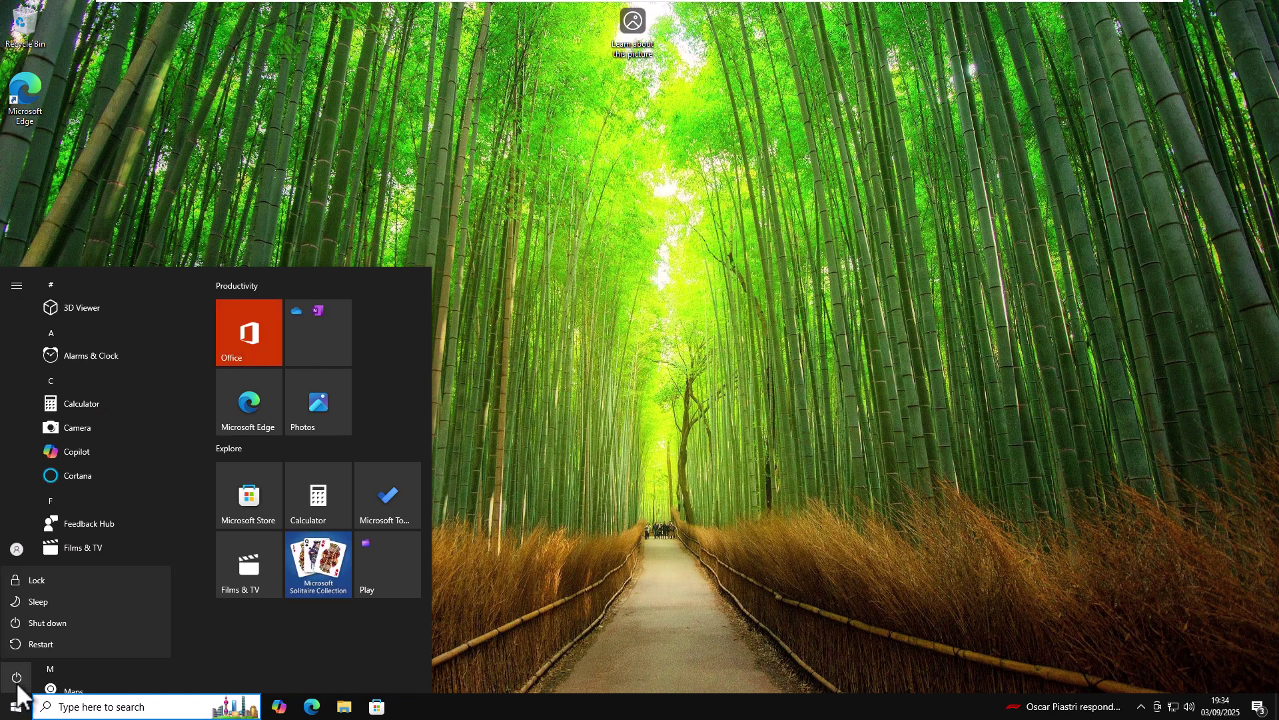
{"action": "left_click", "coordinate": [54, 645]}
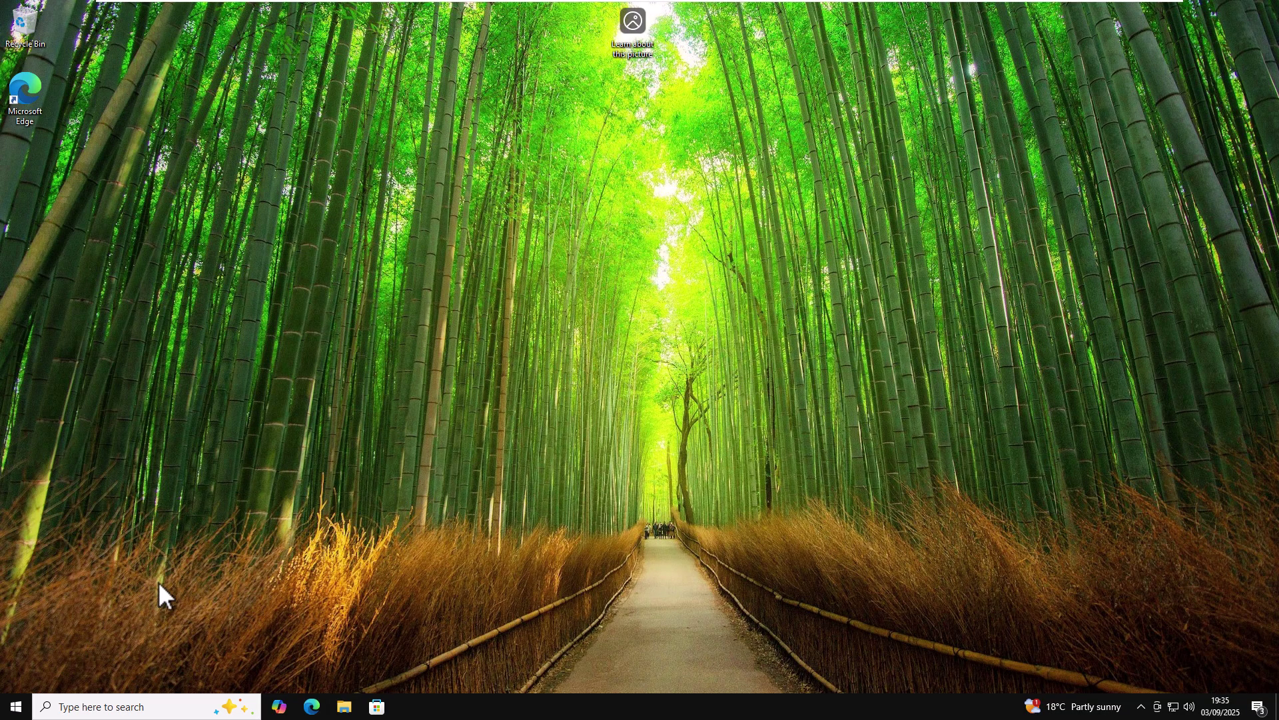
- After the reboot, reopen Settings on Windows Update to confirm enrolment persists
{"action": "left_click", "coordinate": [16, 708]}
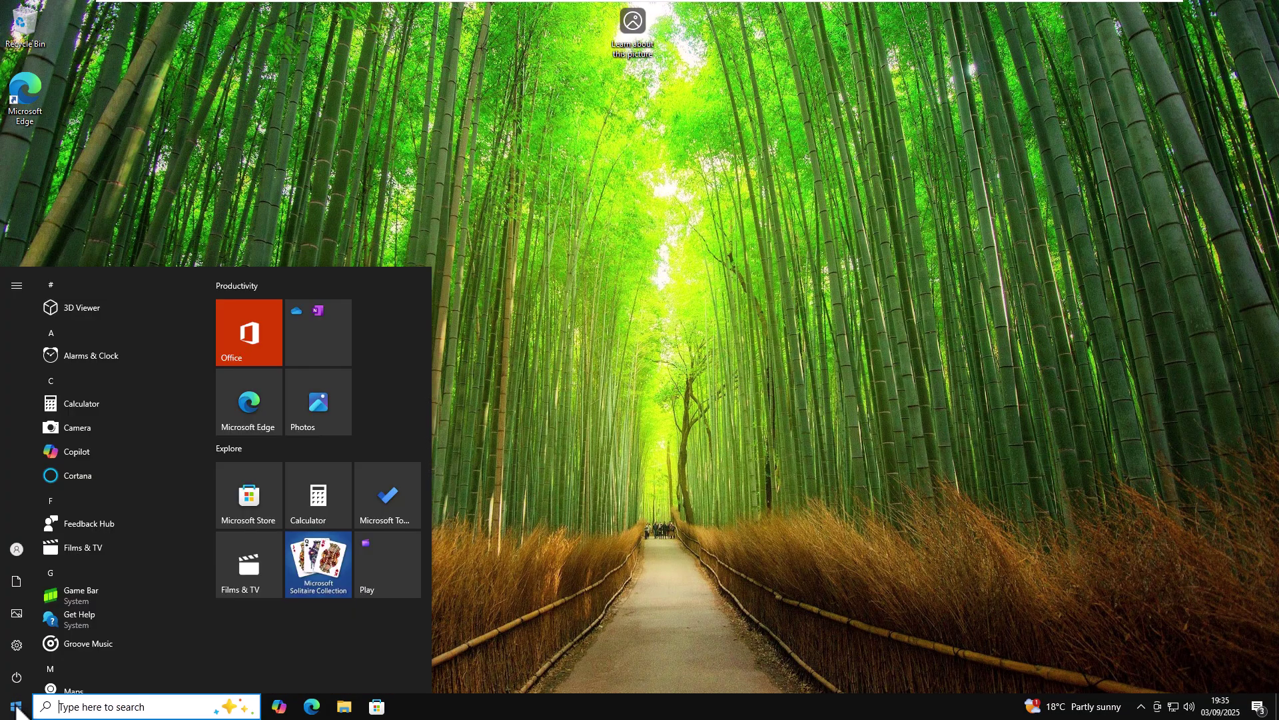
{"action": "left_click", "coordinate": [18, 644]}
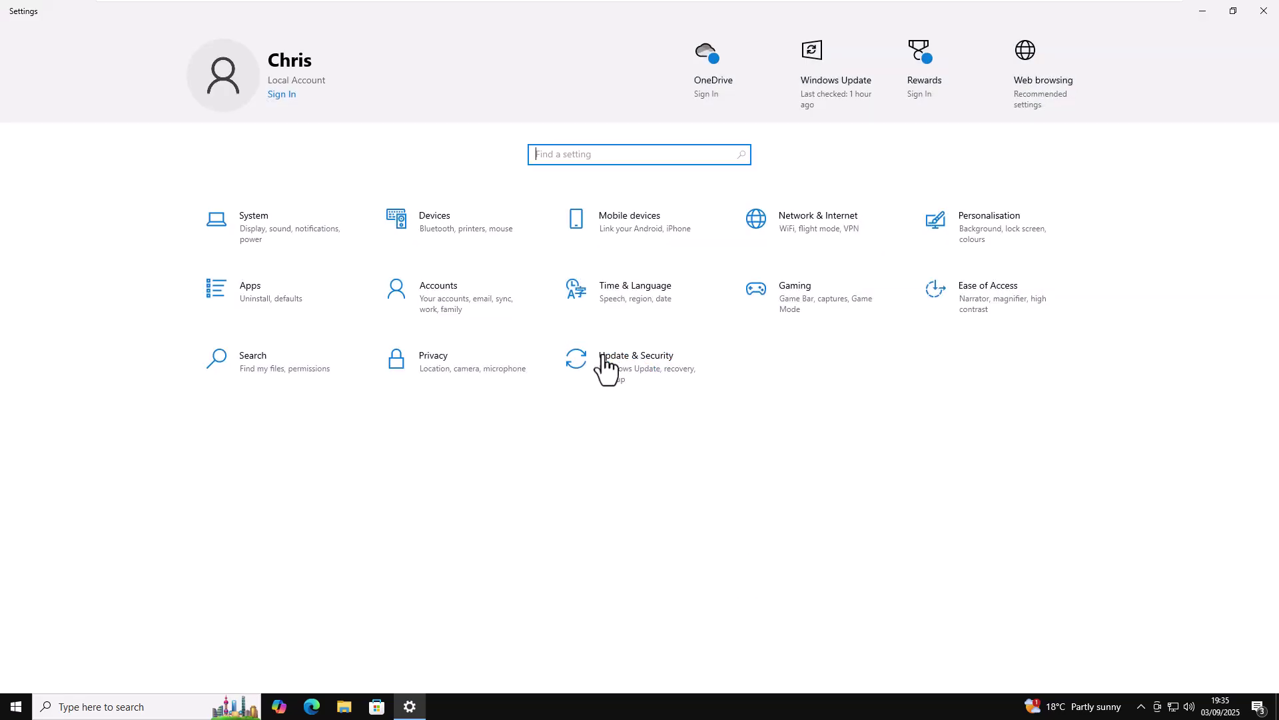
{"action": "left_click", "coordinate": [604, 354]}
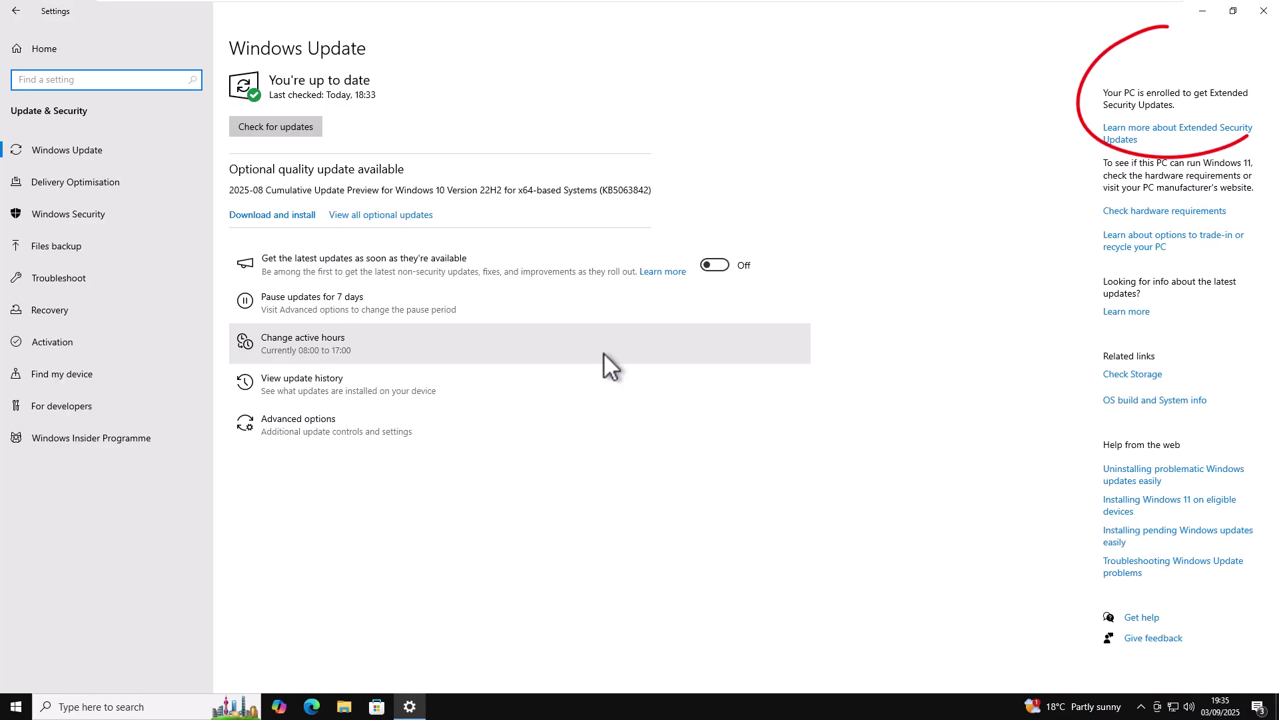